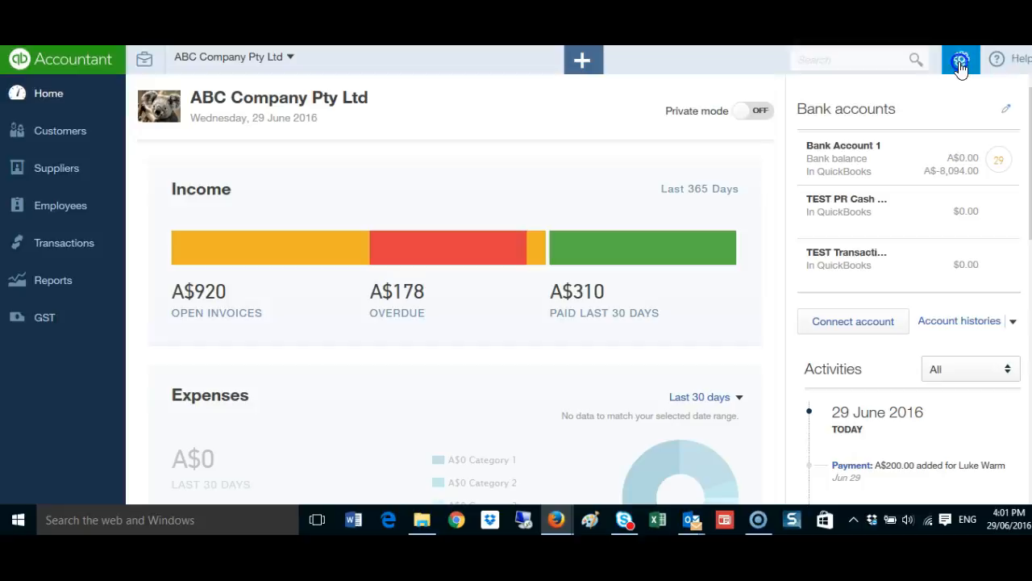
Go to the company's custom form styles and start creating a new style
left_click(961, 64)
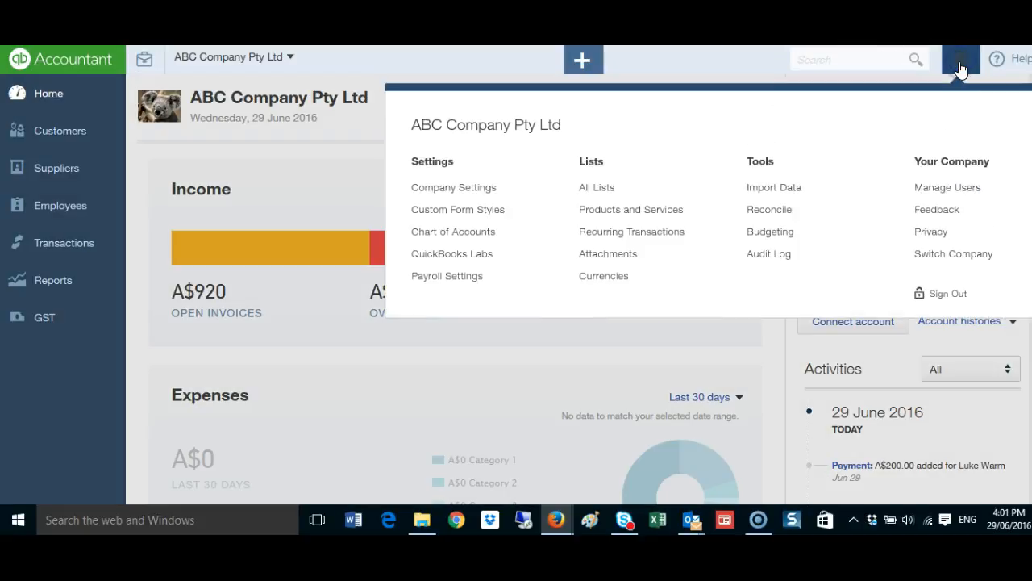
left_click(431, 211)
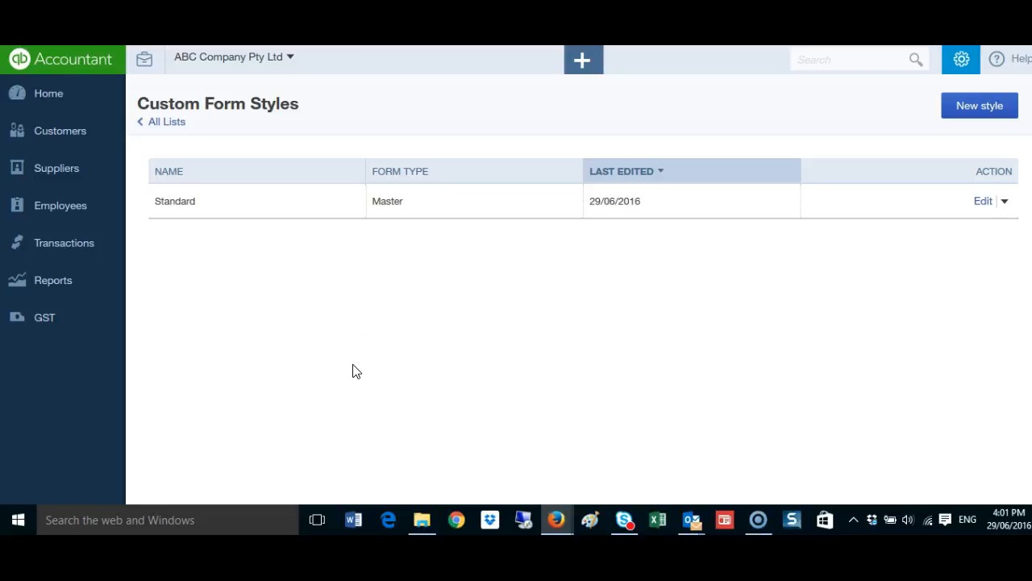
left_click(442, 379)
left_click(972, 117)
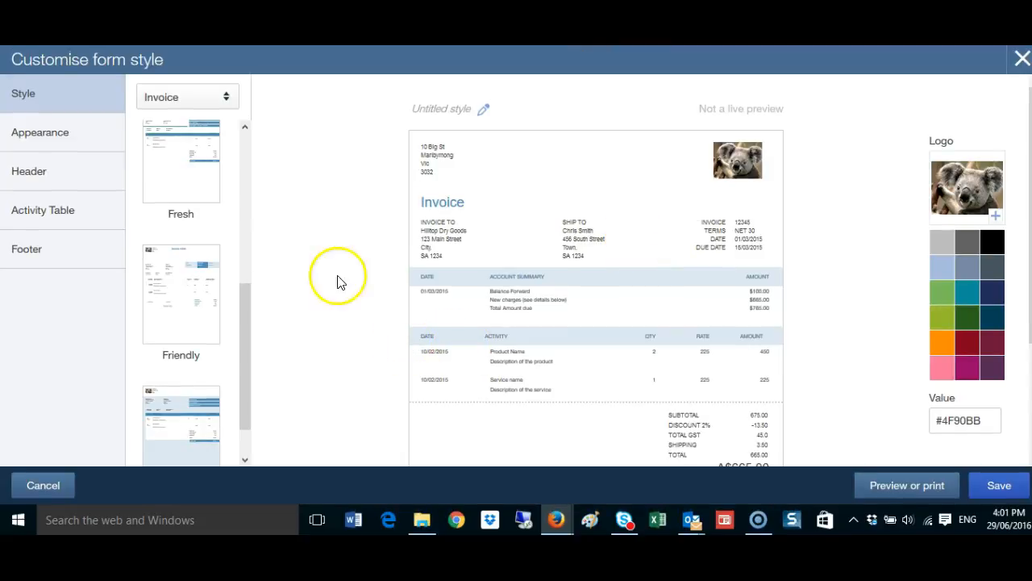
Look through the available invoice designs and the form types offered for the style preview
left_click_drag(247, 346, 242, 175)
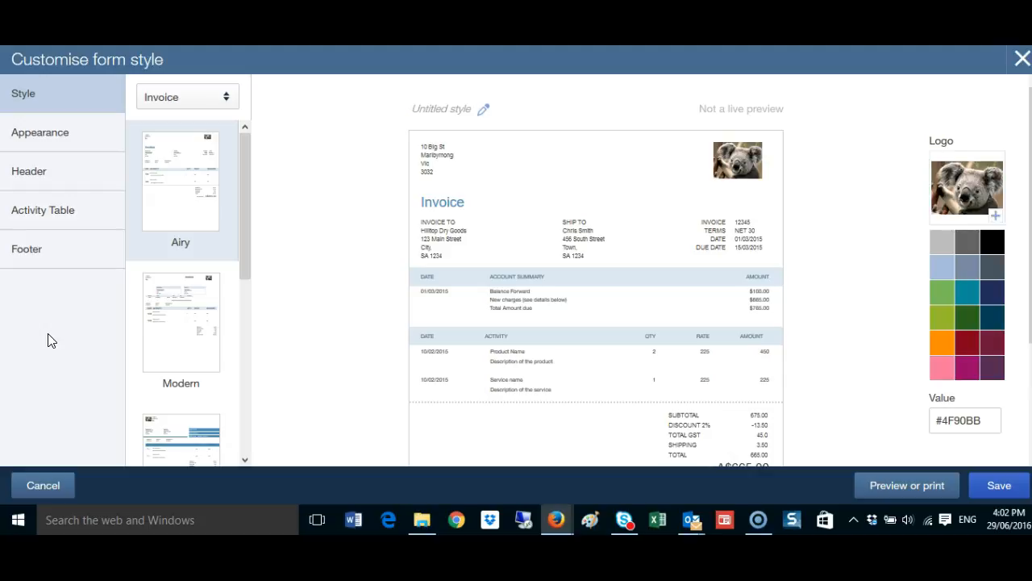
left_click(229, 97)
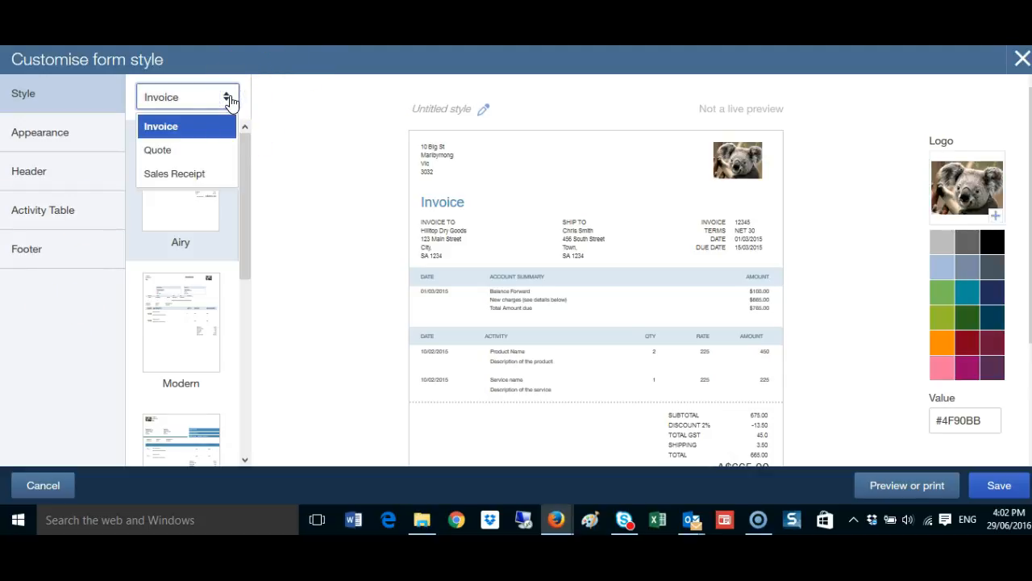
left_click(229, 98)
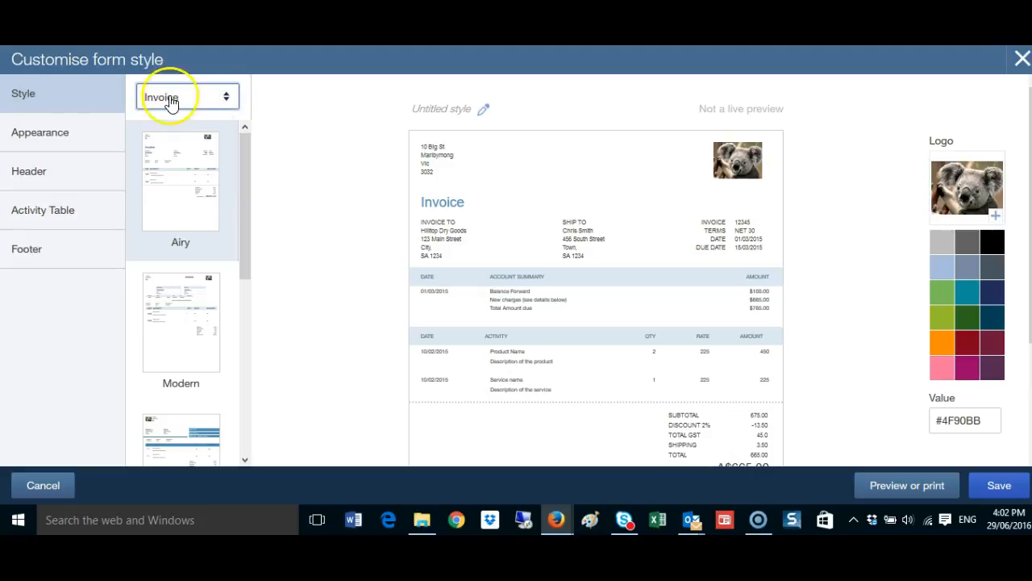
left_click(56, 97)
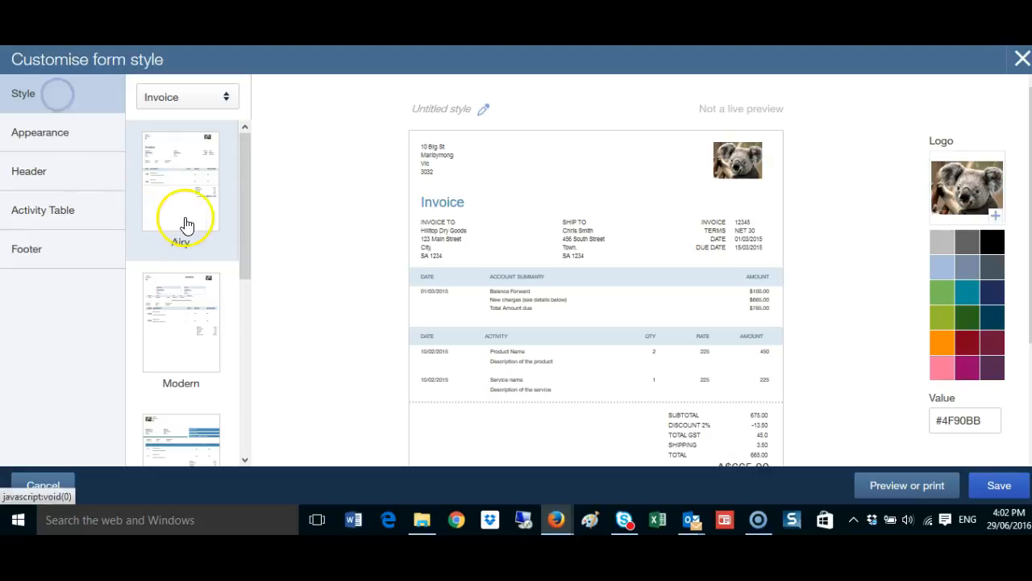
Preview the other invoice designs, including Friendly and Bold, and return to the Airy design
left_click(178, 191)
left_click(184, 298)
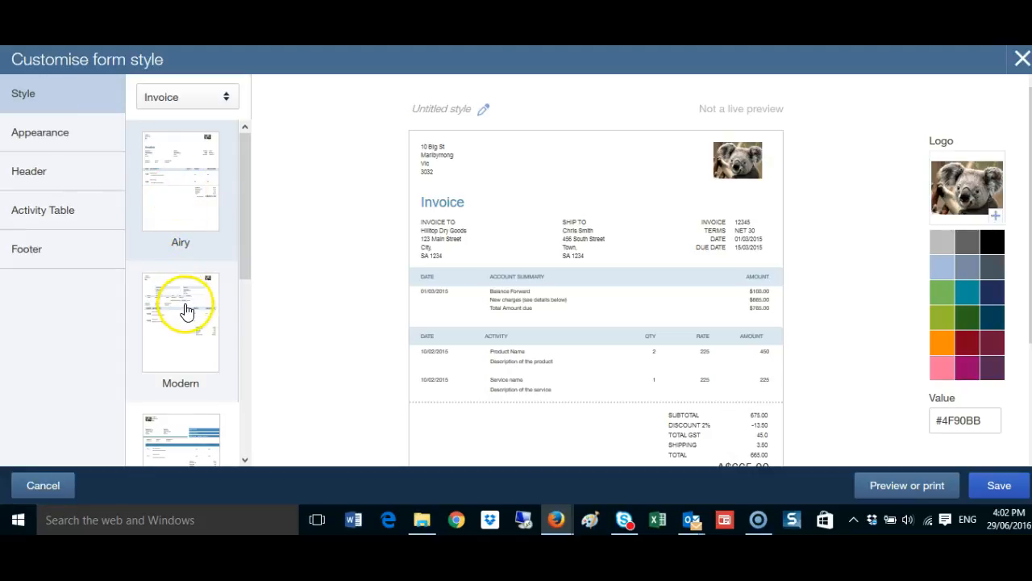
left_click_drag(244, 202, 249, 414)
left_click(163, 279)
left_click(174, 355)
left_click(171, 401)
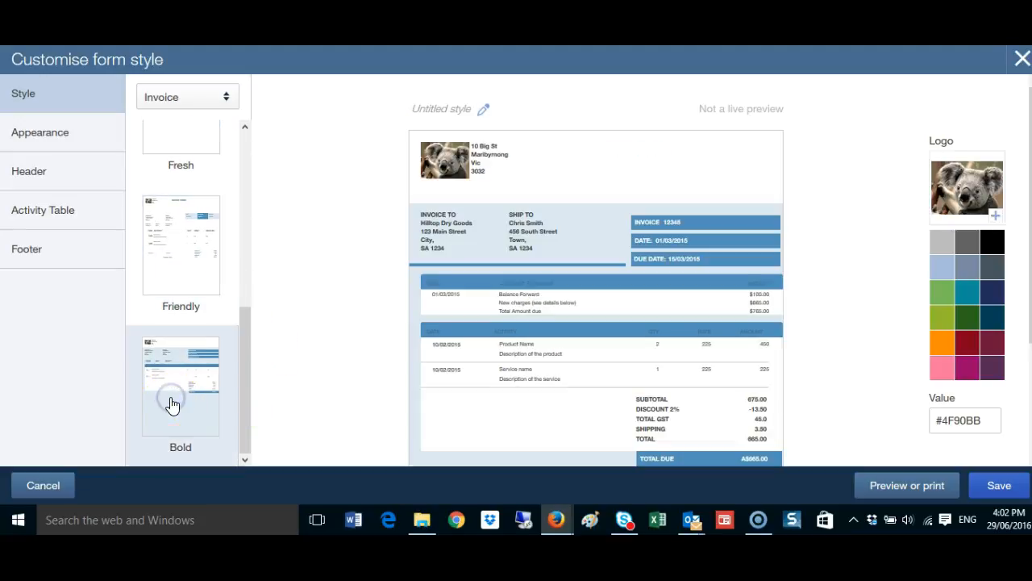
left_click(207, 283)
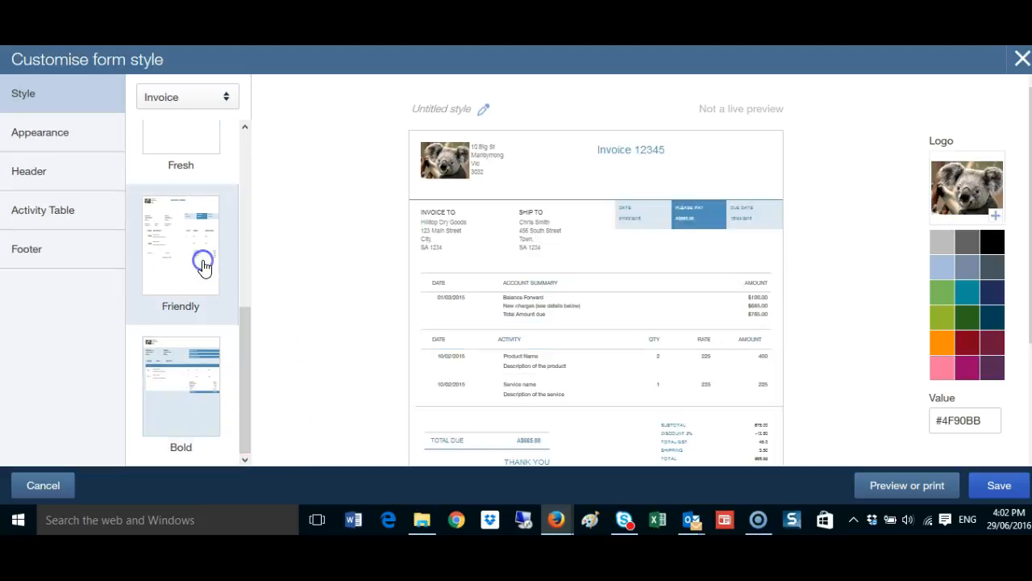
left_click_drag(243, 385, 253, 166)
left_click(207, 299)
left_click(210, 194)
left_click(183, 187)
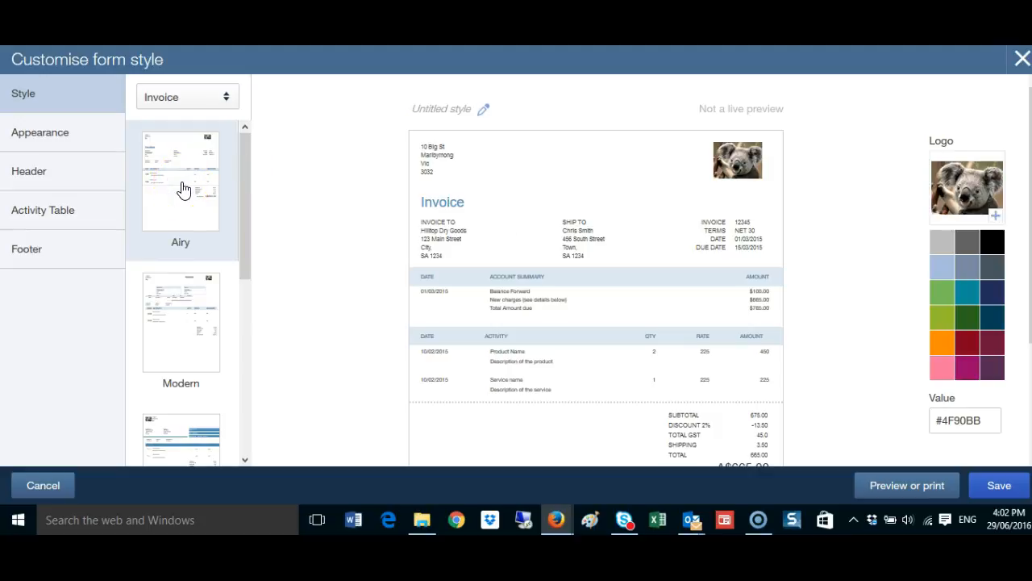
Try the small and medium logo sizes and the left and centre logo placements, returning to Large and Right
left_click(47, 139)
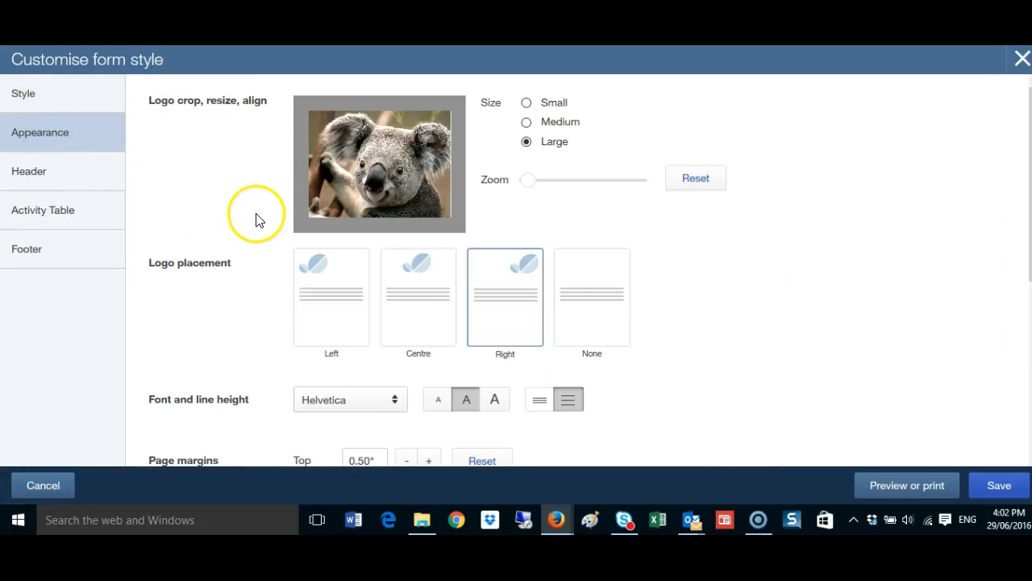
left_click(527, 102)
left_click(527, 123)
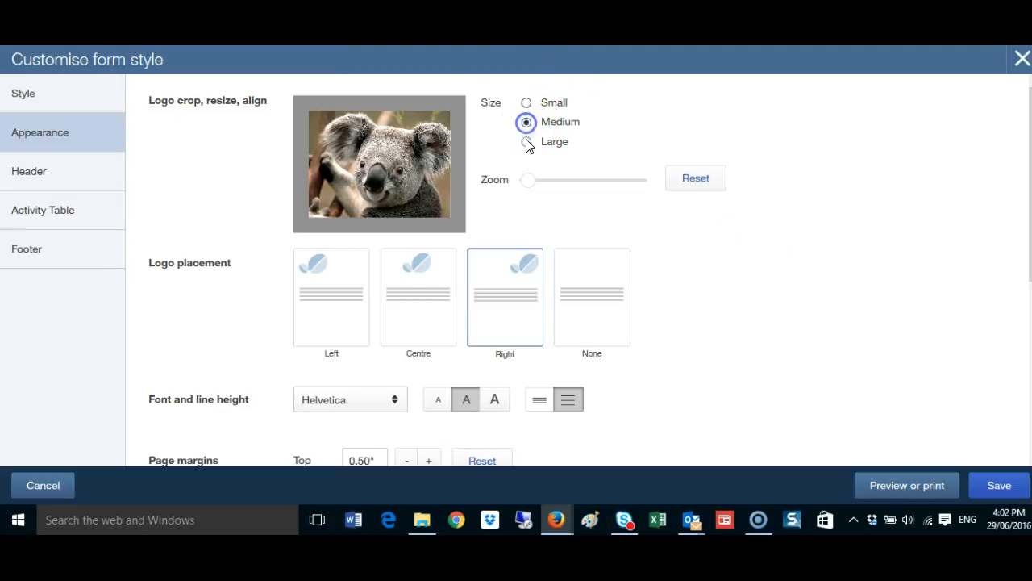
left_click(526, 141)
left_click_drag(529, 182, 476, 178)
left_click(343, 297)
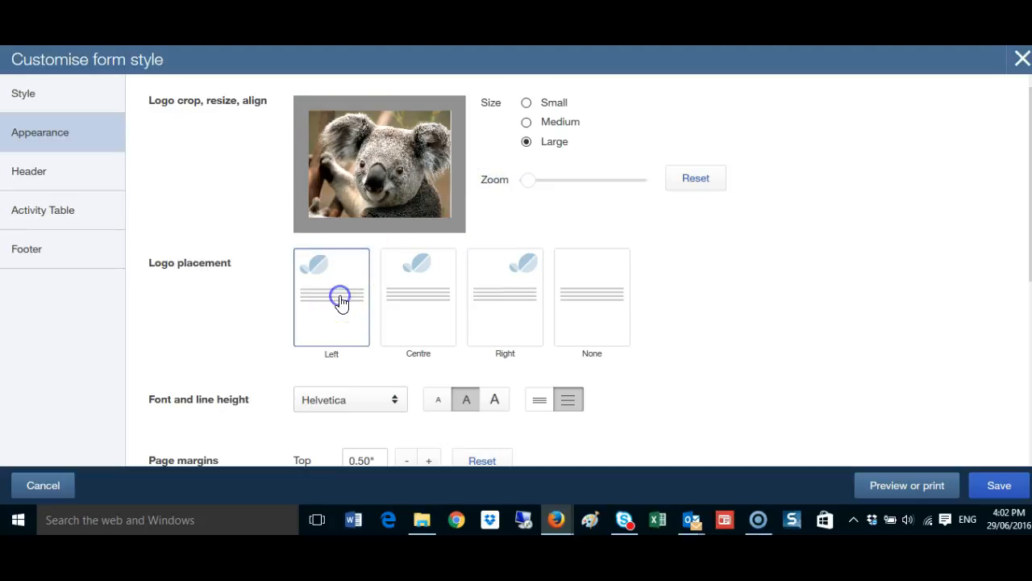
left_click(409, 307)
left_click(518, 299)
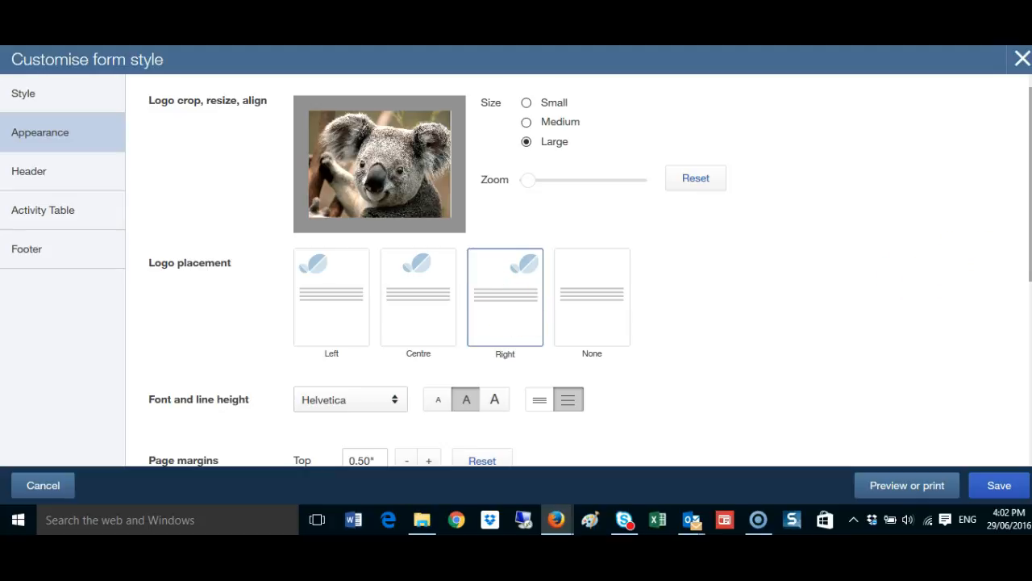
Review the font, margin, printing and table options of the appearance, plus the header and activity table settings
scroll(579, 271, "down", 3)
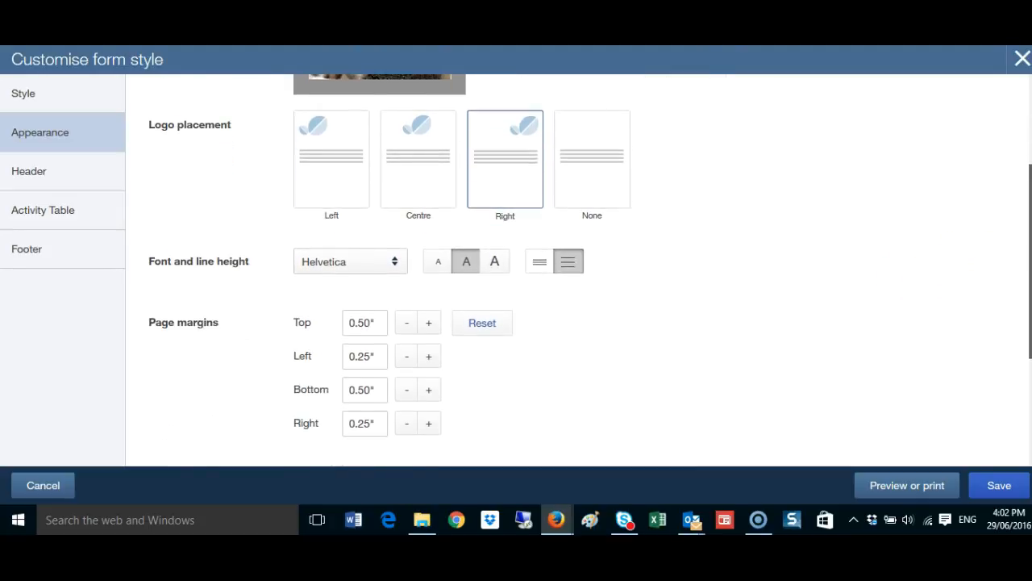
scroll(579, 270, "down", 2)
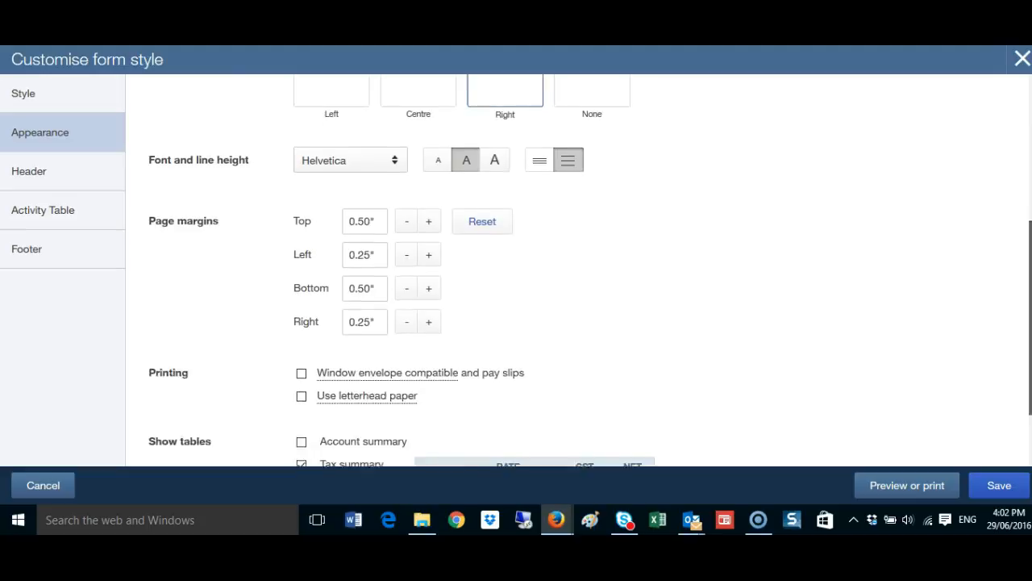
scroll(579, 270, "down", 1)
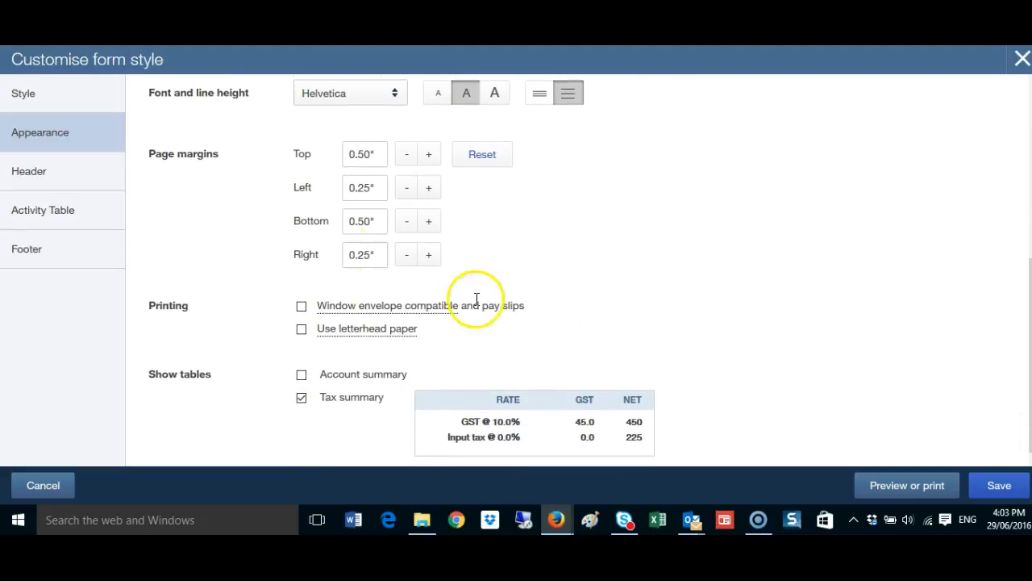
left_click(34, 172)
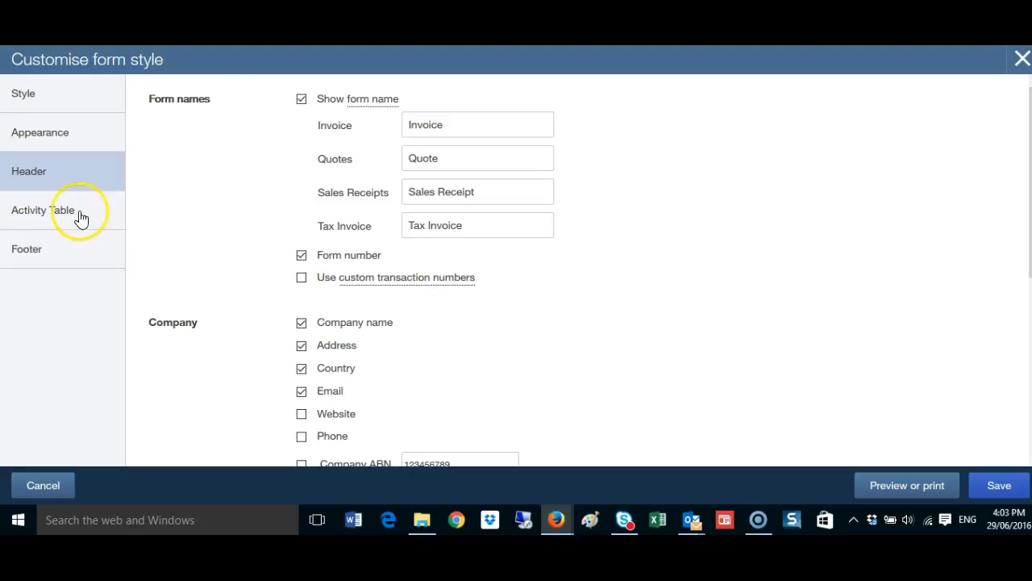
left_click(77, 216)
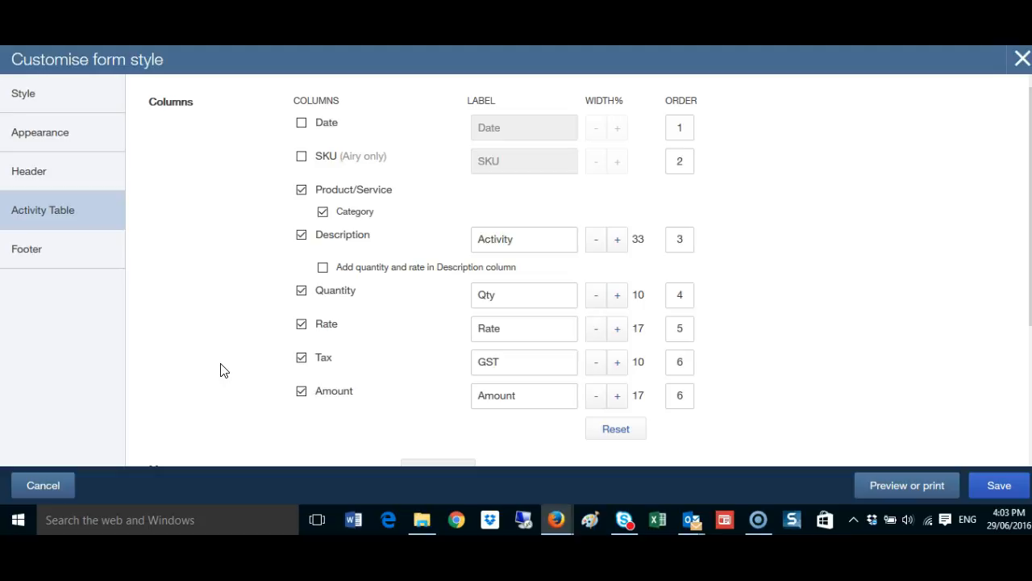
Set the form's footer text to "Happy New Year"
left_click(29, 251)
left_click(387, 316)
type("Happy")
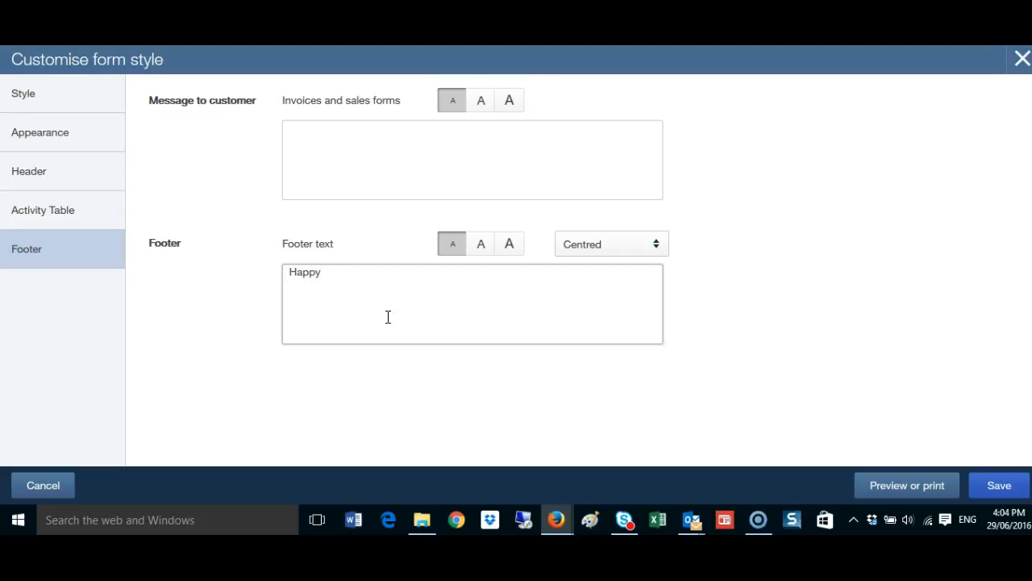
type("New Year")
left_click(468, 408)
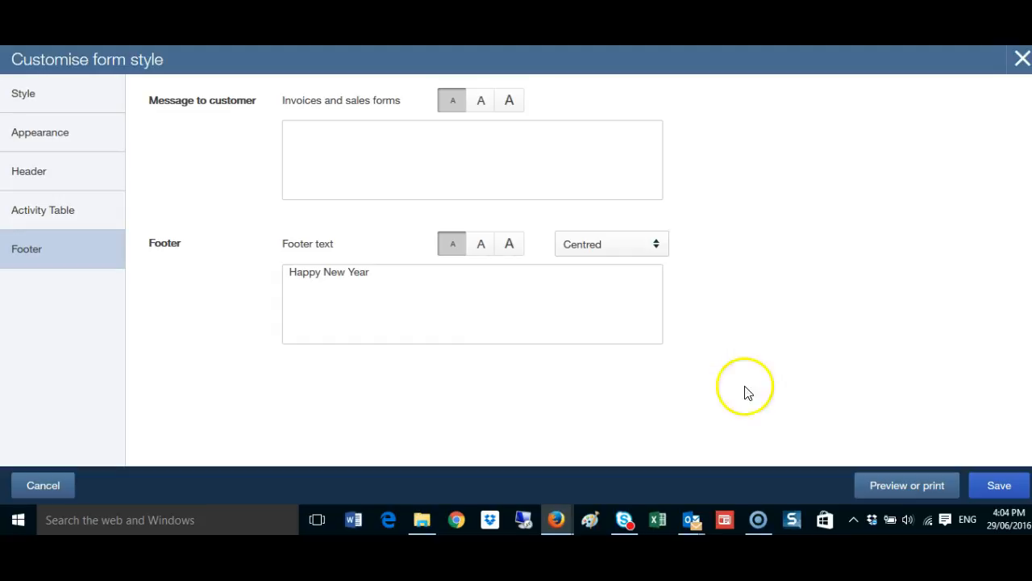
Save the new form style under the name Template01
left_click(999, 487)
left_click(999, 487)
left_click(499, 249)
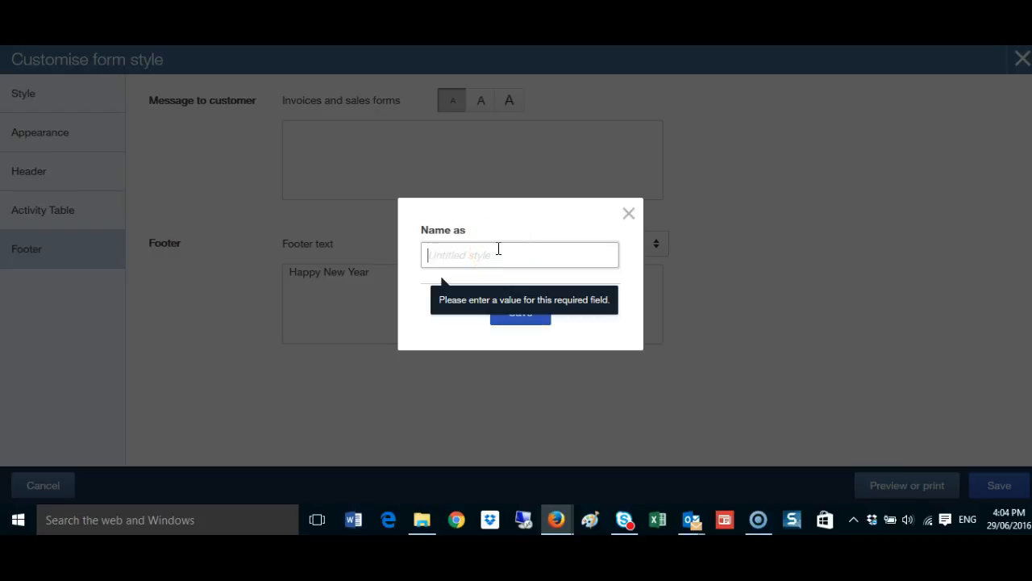
type("Templ")
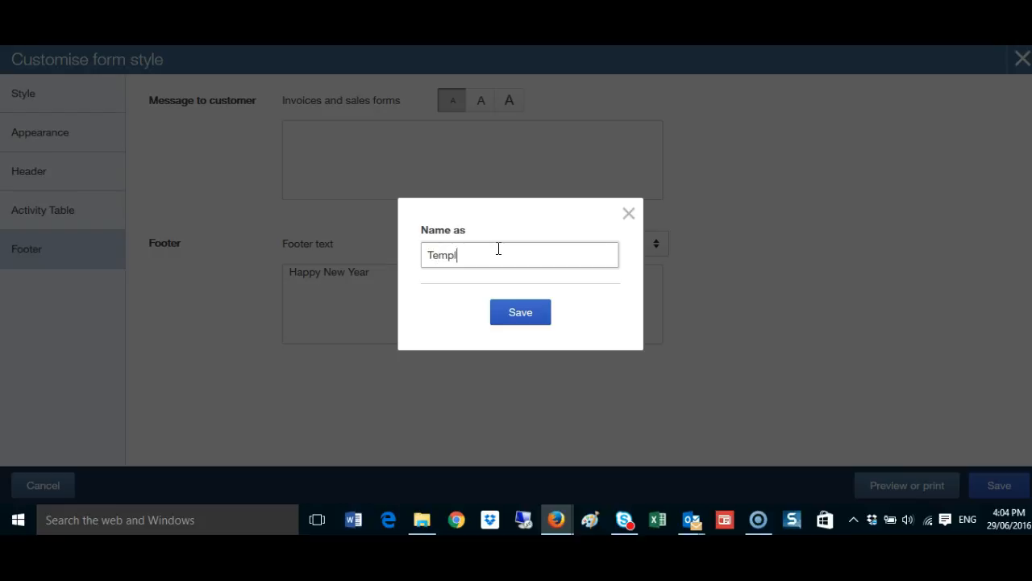
type("ate01")
left_click(528, 315)
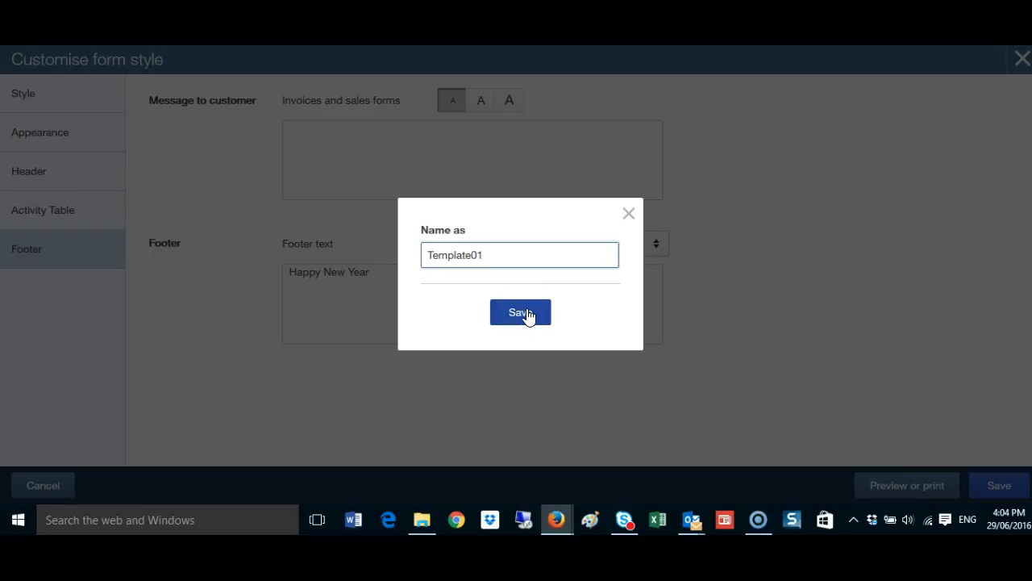
left_click(528, 314)
left_click(406, 258)
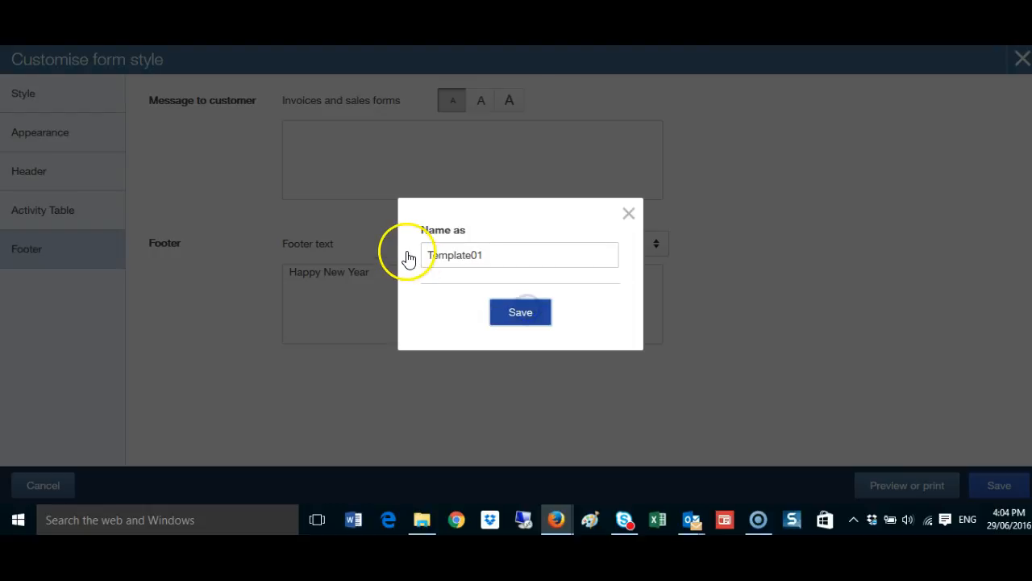